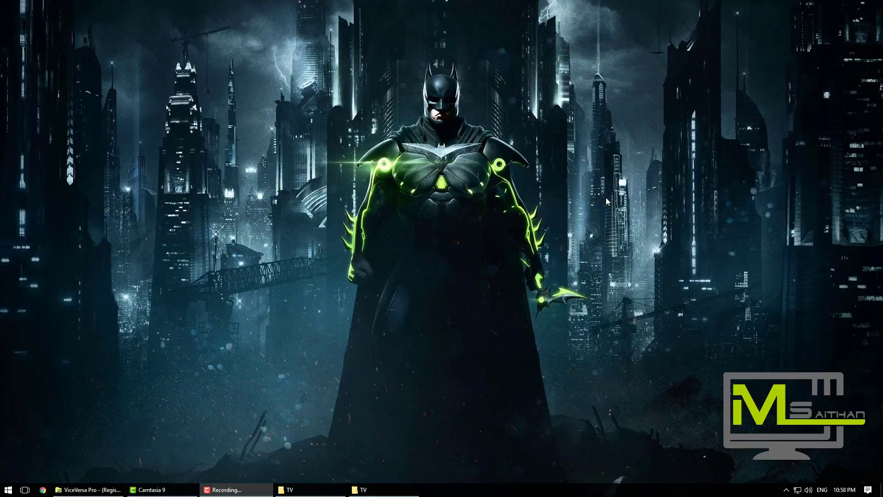
Step: Bring up the K:\Data Drive\TV and D:\TV folder windows side by side
{"action": "left_click", "coordinate": [312, 487]}
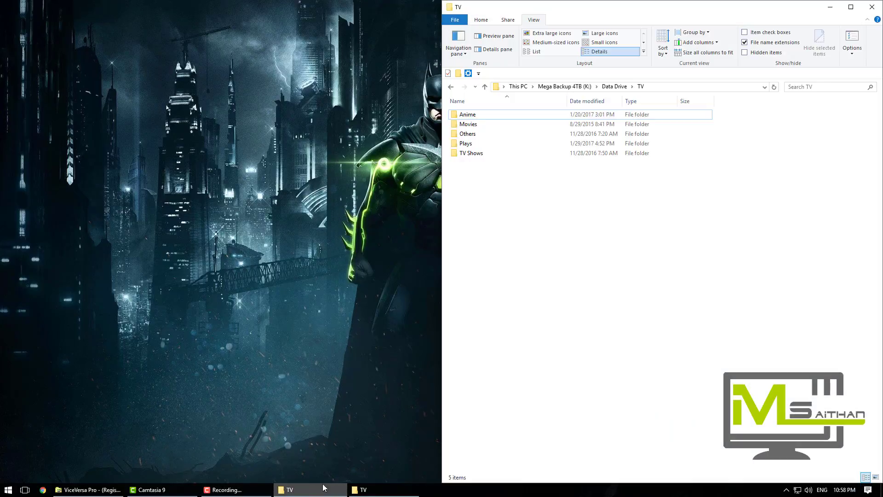
{"action": "left_click", "coordinate": [368, 489]}
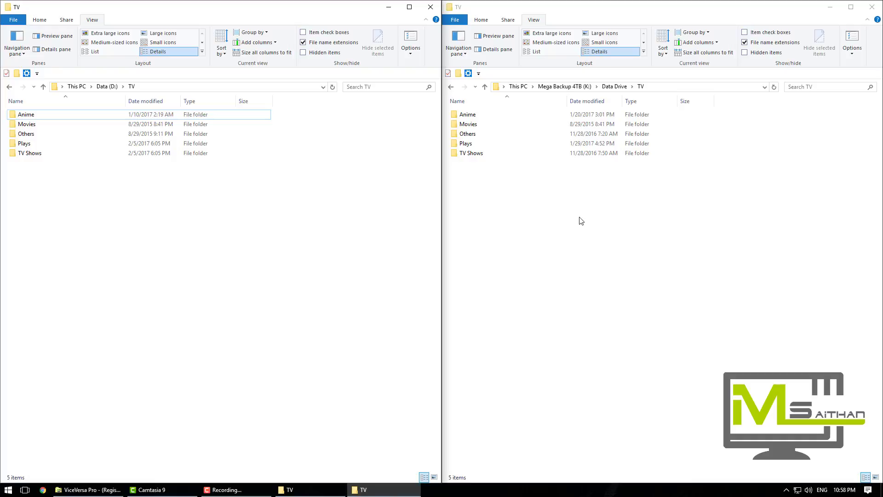
{"action": "left_click_drag", "start_coordinate": [71, 176], "coordinate": [43, 106]}
{"action": "left_click", "coordinate": [51, 175]}
{"action": "left_click_drag", "start_coordinate": [477, 175], "coordinate": [477, 142]}
{"action": "left_click", "coordinate": [502, 189]}
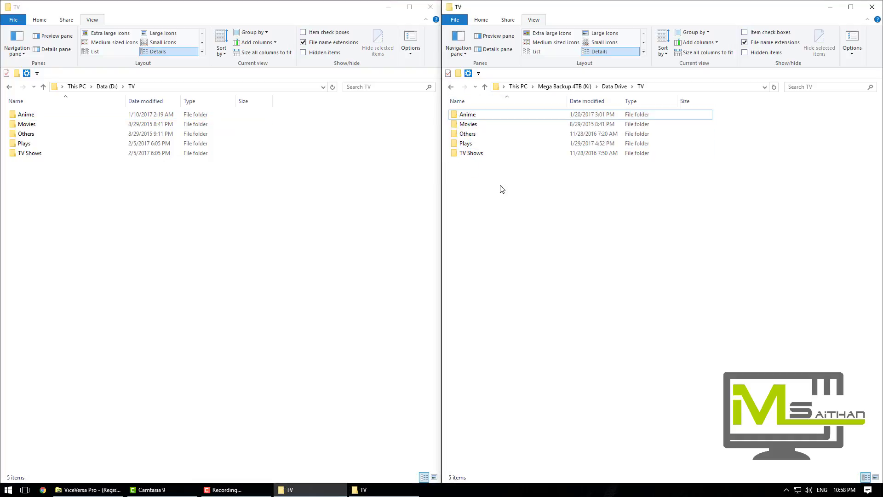
{"action": "left_click", "coordinate": [156, 193]}
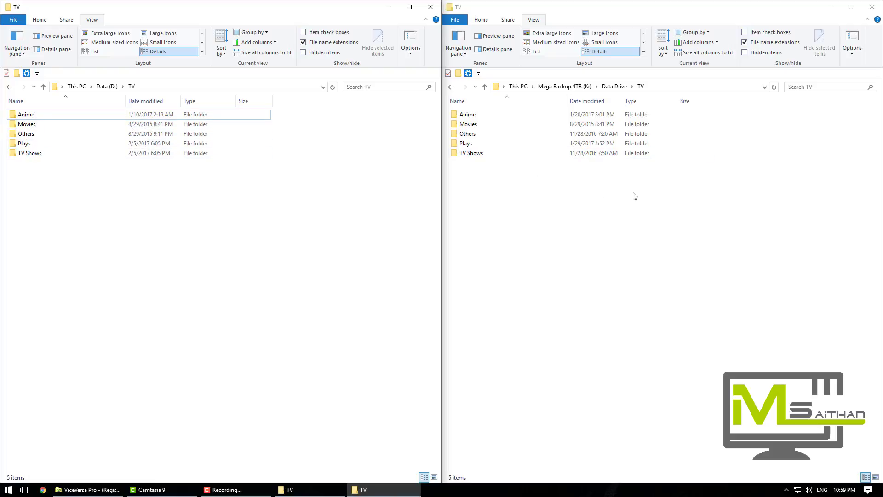
{"action": "left_click_drag", "start_coordinate": [176, 201], "coordinate": [80, 109]}
{"action": "right_click", "coordinate": [75, 119]}
{"action": "left_click", "coordinate": [34, 183]}
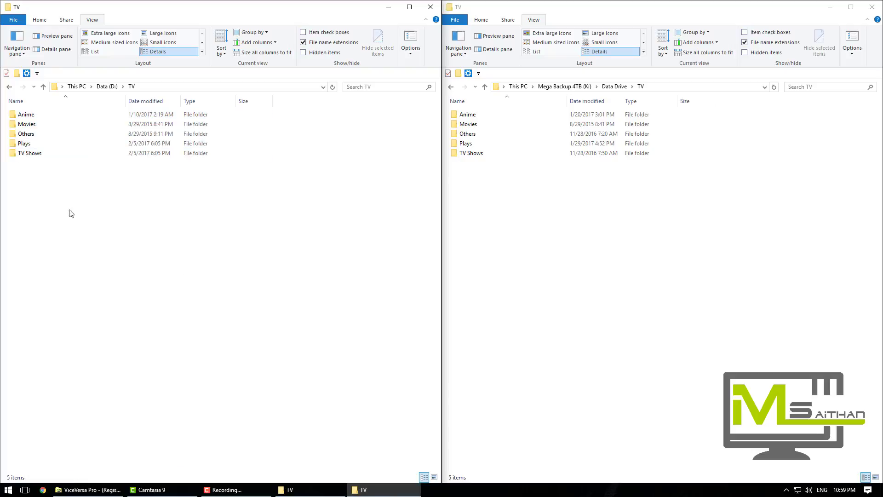
{"action": "left_click_drag", "start_coordinate": [87, 223], "coordinate": [49, 115]}
{"action": "left_click", "coordinate": [376, 224]}
{"action": "left_click_drag", "start_coordinate": [186, 179], "coordinate": [231, 239]}
{"action": "left_click_drag", "start_coordinate": [577, 203], "coordinate": [646, 287]}
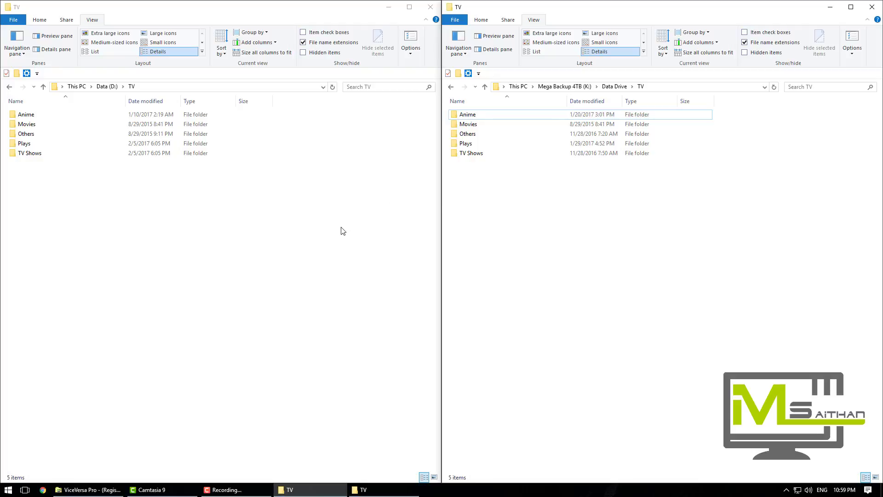
Step: Switch to ViceVersa Pro and place its window over the two TV folder windows
{"action": "left_click", "coordinate": [87, 490]}
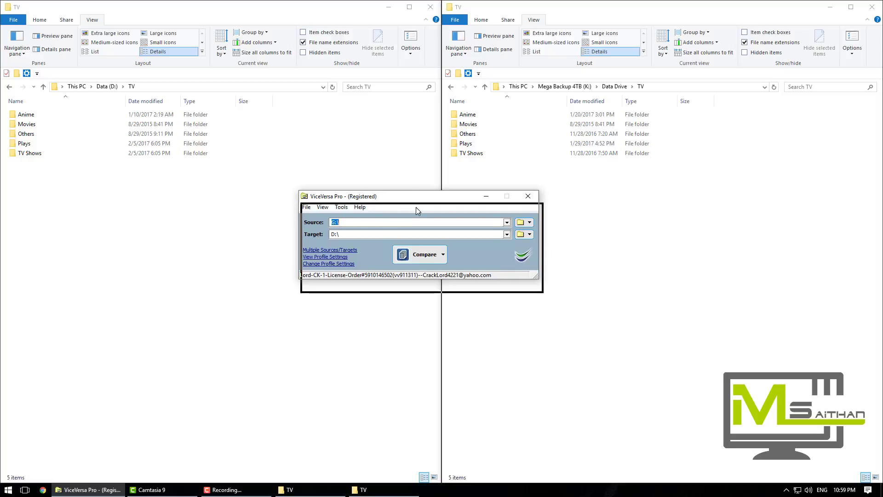
{"action": "left_click_drag", "start_coordinate": [416, 207], "coordinate": [419, 219]}
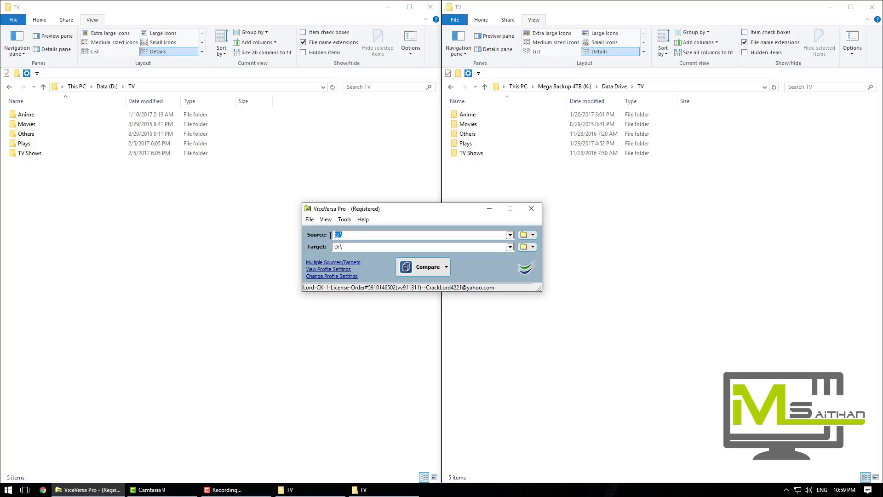
{"action": "double_click", "coordinate": [354, 247]}
{"action": "double_click", "coordinate": [339, 235]}
{"action": "left_click", "coordinate": [235, 204]}
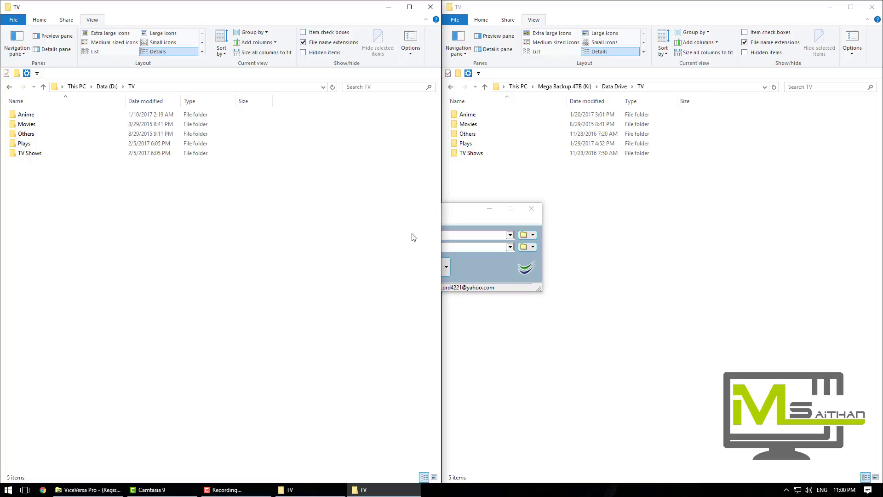
{"action": "key", "text": "alt+Tab"}
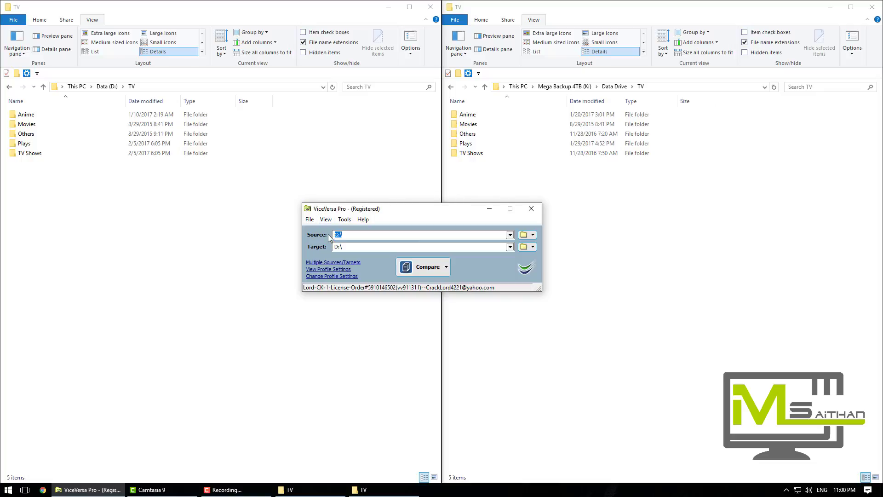
{"action": "left_click", "coordinate": [312, 194]}
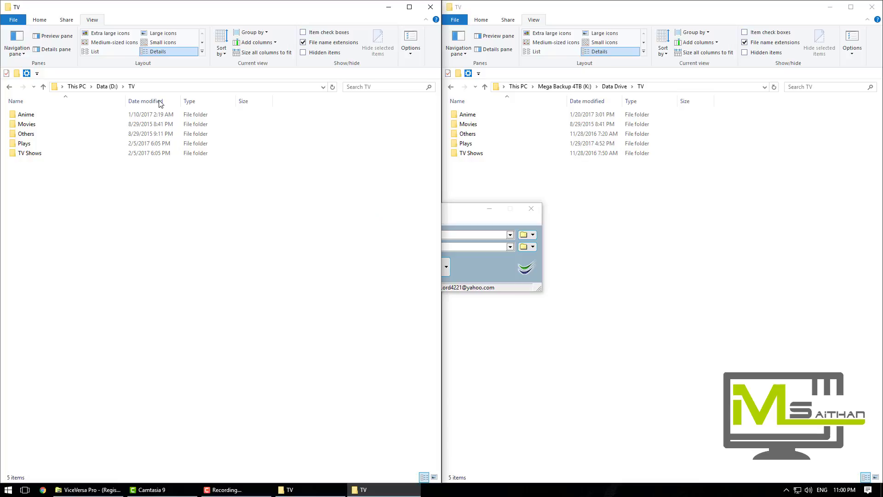
{"action": "left_click", "coordinate": [151, 87]}
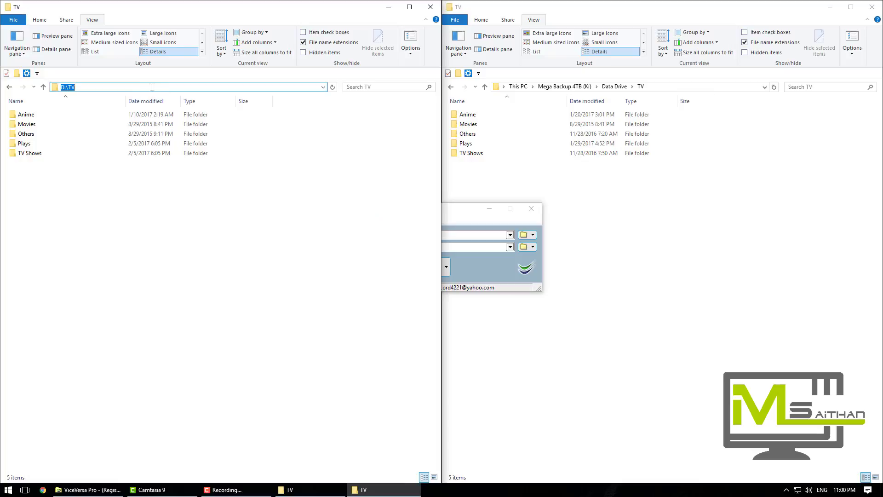
{"action": "right_click", "coordinate": [73, 90]}
{"action": "left_click", "coordinate": [95, 118]}
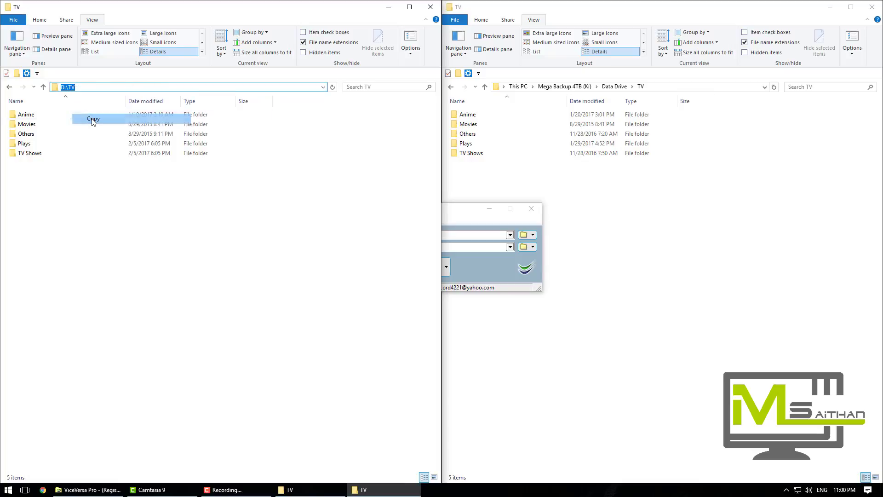
{"action": "left_click", "coordinate": [449, 232]}
{"action": "left_click", "coordinate": [524, 235]}
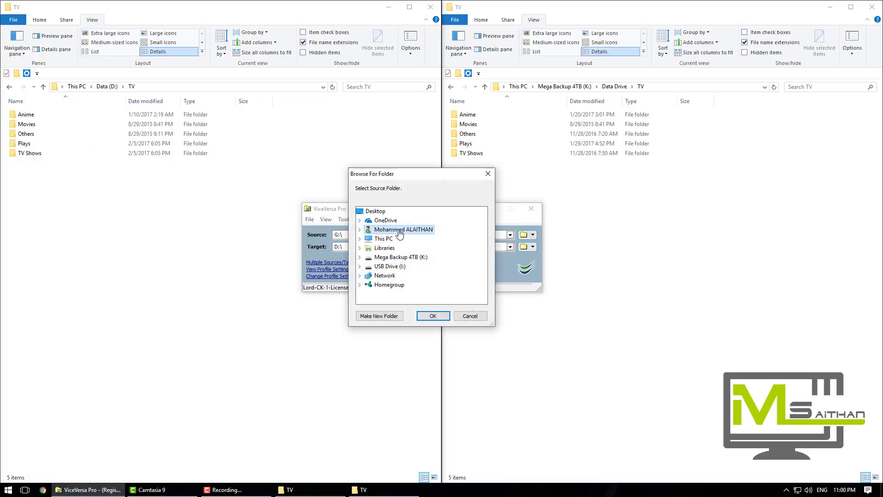
{"action": "left_click", "coordinate": [469, 316]}
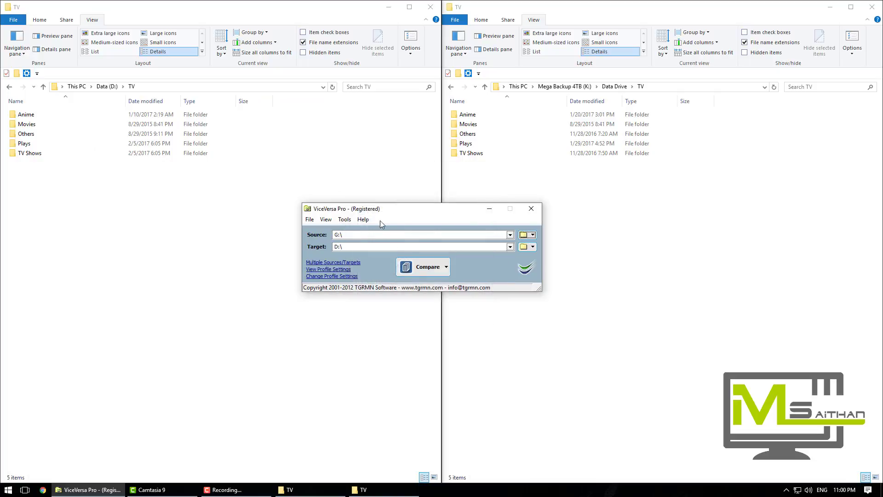
Step: Copy the D:\TV folder path from File Explorer and paste it as the source in ViceVersa Pro
{"action": "left_click", "coordinate": [184, 88]}
{"action": "right_click", "coordinate": [164, 83]}
{"action": "left_click", "coordinate": [187, 118]}
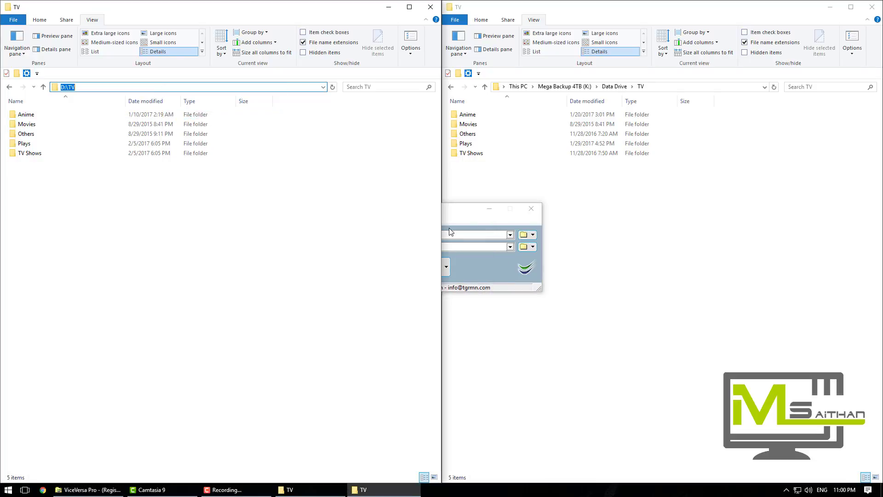
{"action": "left_click", "coordinate": [451, 232]}
{"action": "right_click", "coordinate": [342, 234]}
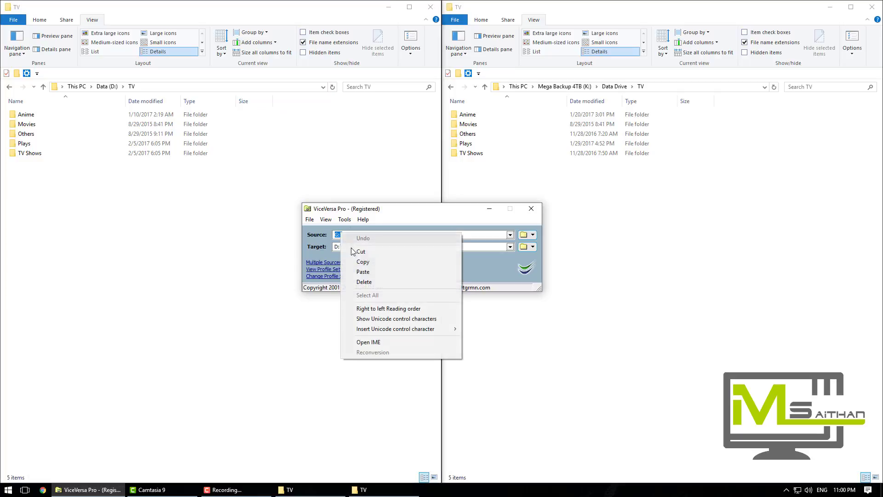
{"action": "left_click", "coordinate": [364, 272]}
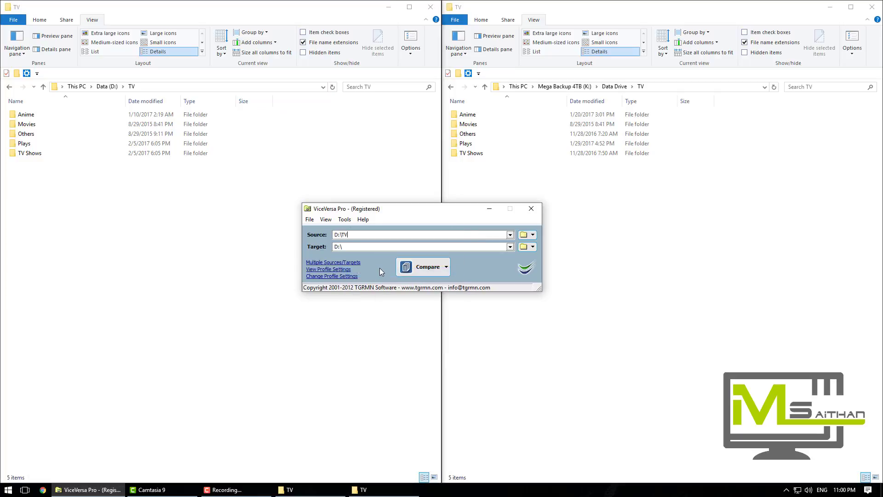
Step: Copy the backup drive's K:\Data Drive\TV folder path and paste it as the target in ViceVersa Pro
{"action": "left_click", "coordinate": [667, 89]}
{"action": "key", "text": "ctrl+c"}
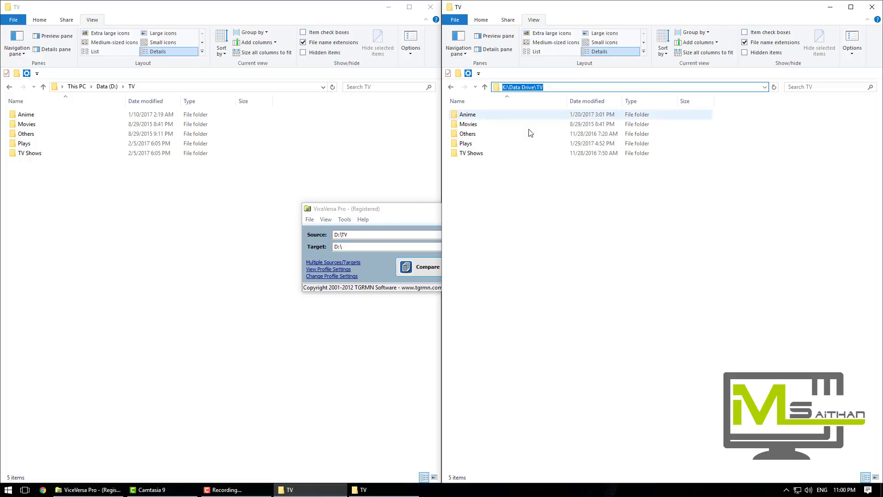
{"action": "left_click", "coordinate": [367, 246]}
{"action": "key", "text": "ctrl+v"}
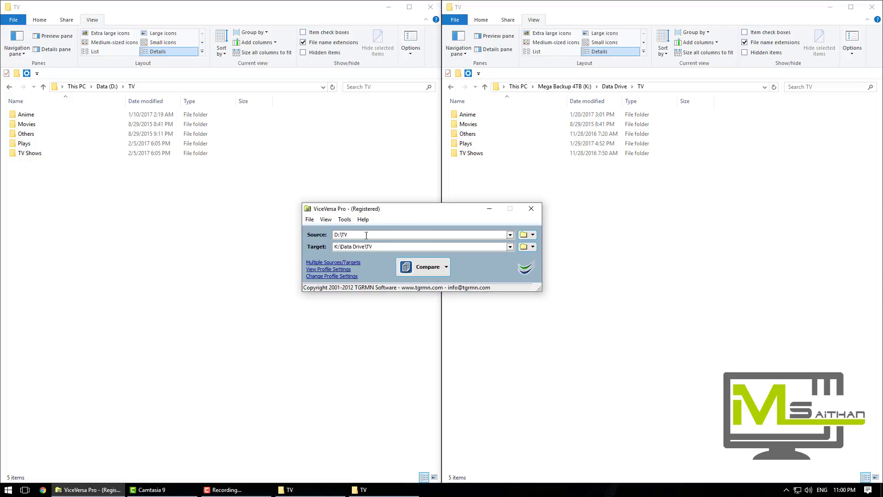
Step: Check the entered source and target paths and run the comparison of the two TV folders
{"action": "double_click", "coordinate": [367, 234]}
{"action": "double_click", "coordinate": [379, 247]}
{"action": "left_click", "coordinate": [423, 266]}
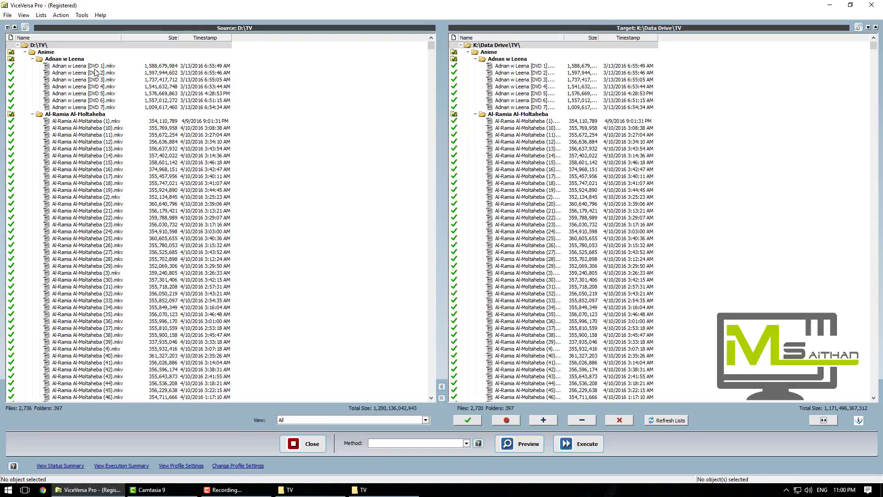
Step: Highlight Adnan w Leena [DVD 1] in the source and target lists to compare its size and timestamp
{"action": "left_click", "coordinate": [59, 68]}
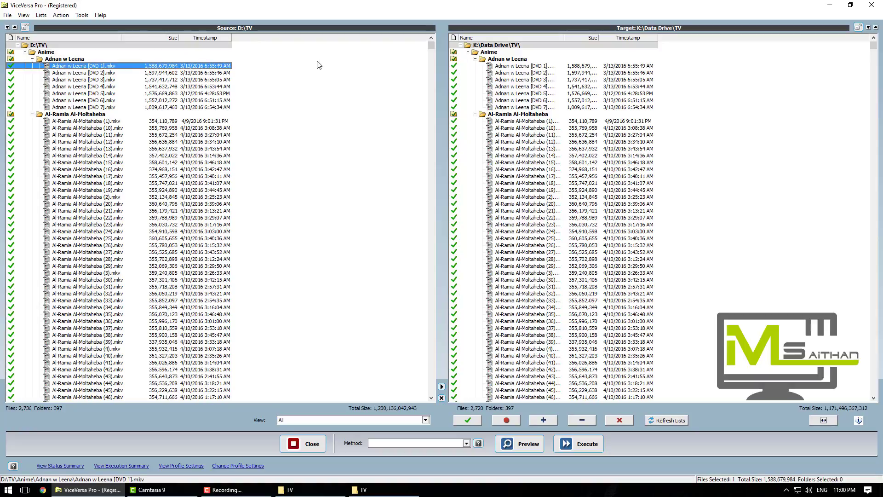
{"action": "left_click", "coordinate": [506, 66]}
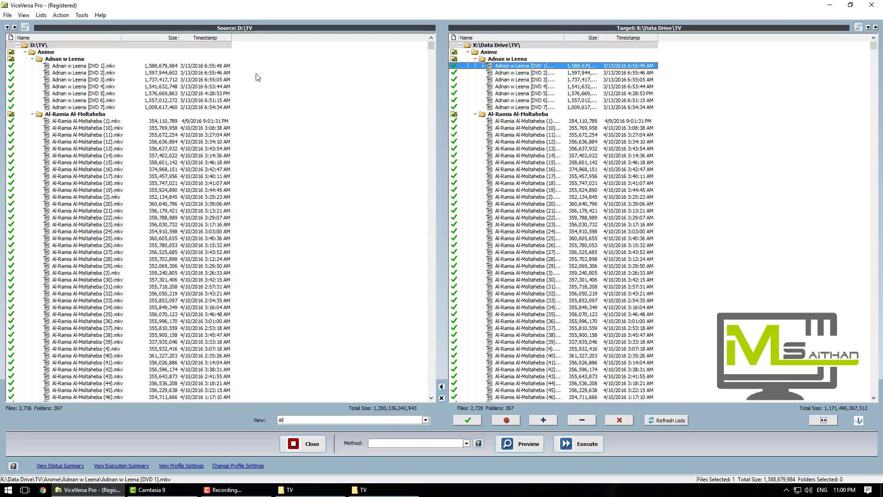
{"action": "left_click", "coordinate": [208, 66]}
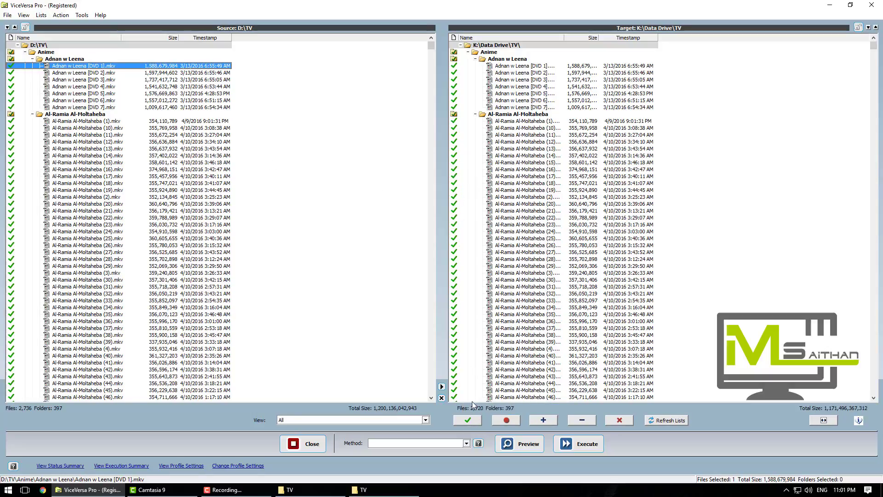
Step: Filter the identical files out of the source and target comparison lists
{"action": "left_click", "coordinate": [468, 421]}
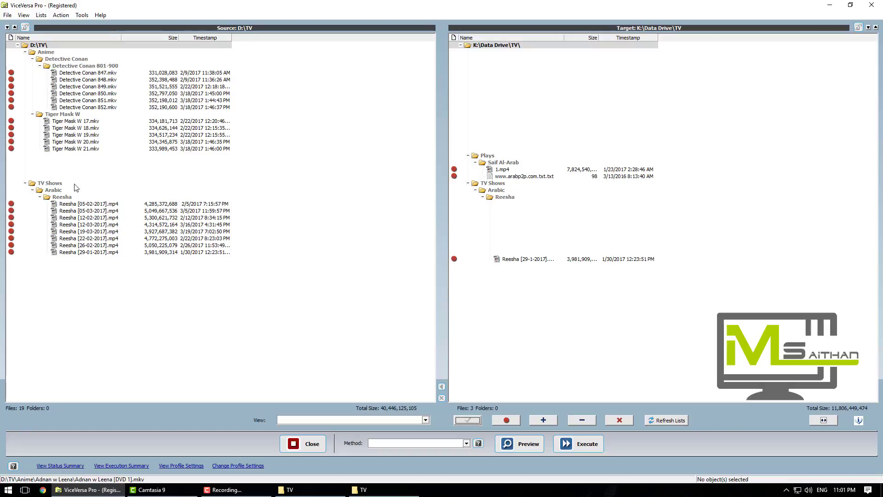
{"action": "left_click_drag", "start_coordinate": [120, 276], "coordinate": [82, 56]}
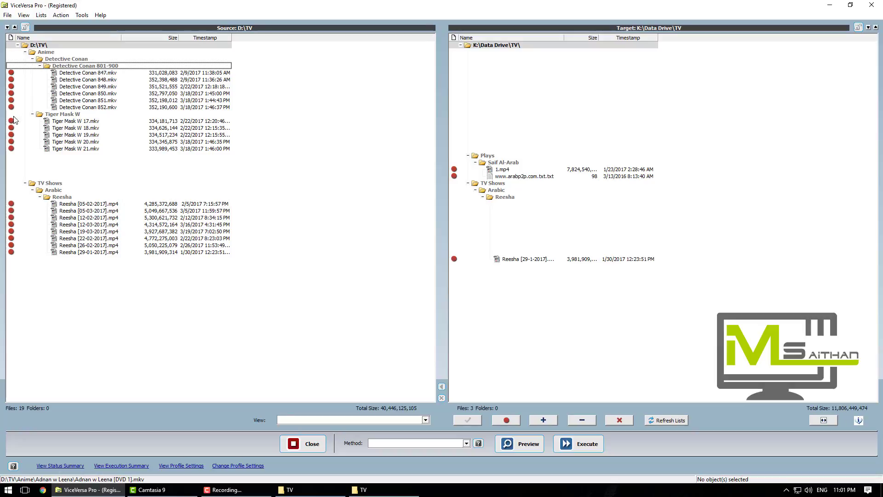
{"action": "left_click", "coordinate": [496, 422]}
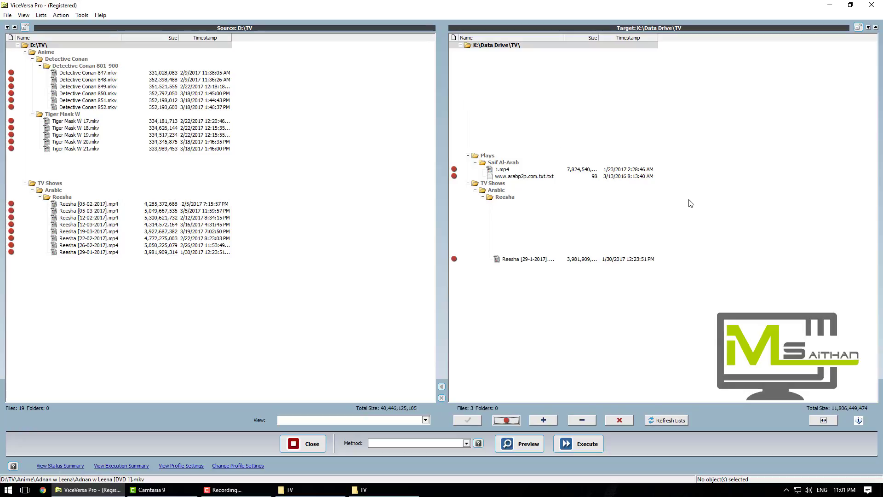
{"action": "left_click", "coordinate": [519, 135]}
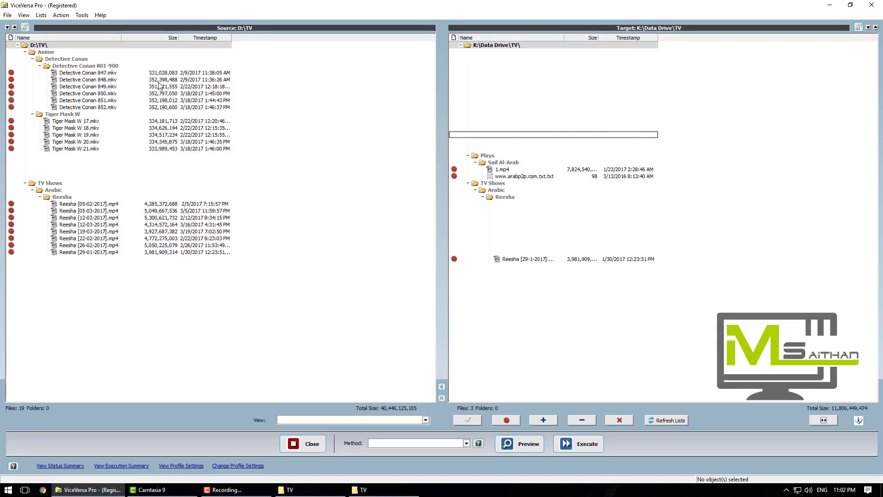
Step: Copy all the unmatched source files, from the Anime folder through Reesha [29-01-2017].mp4, to the target K:\Data Drive\TV
{"action": "left_click", "coordinate": [64, 54]}
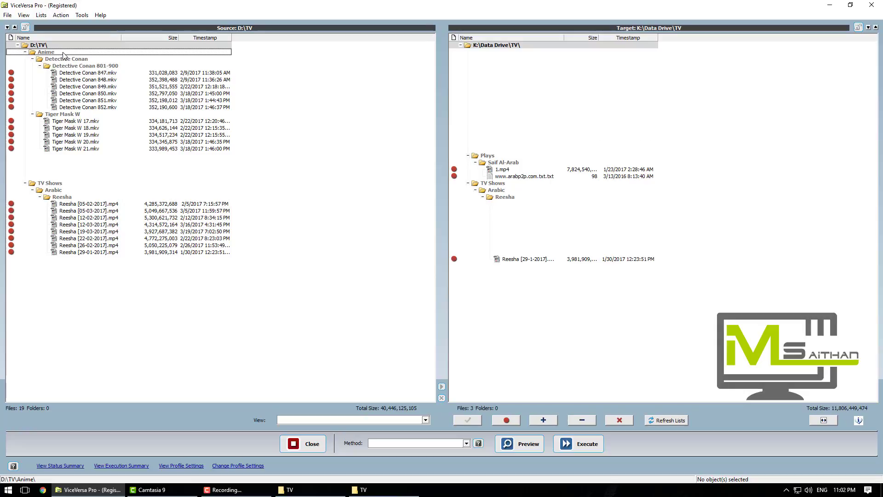
{"action": "left_click", "coordinate": [83, 252], "text": "shift"}
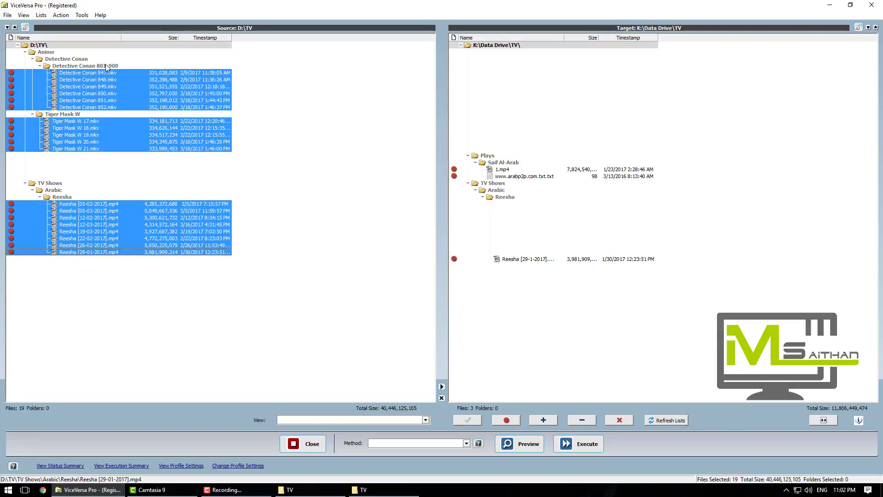
{"action": "left_click", "coordinate": [69, 60]}
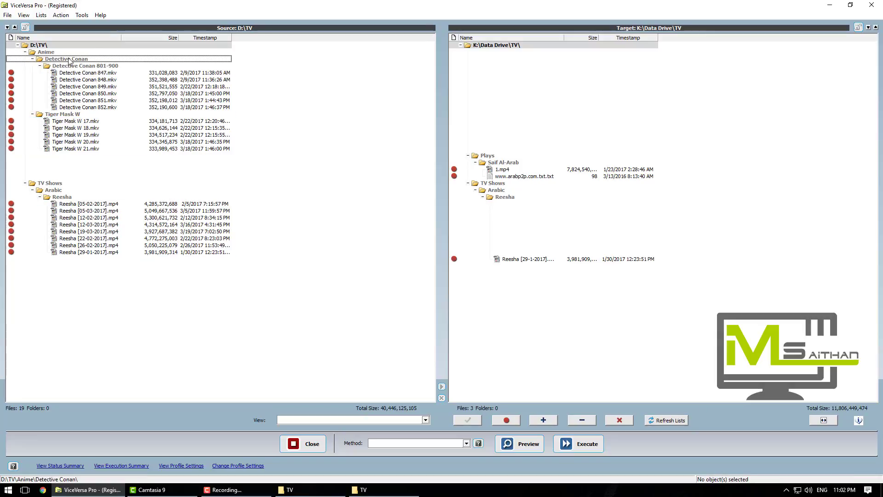
{"action": "left_click", "coordinate": [68, 52]}
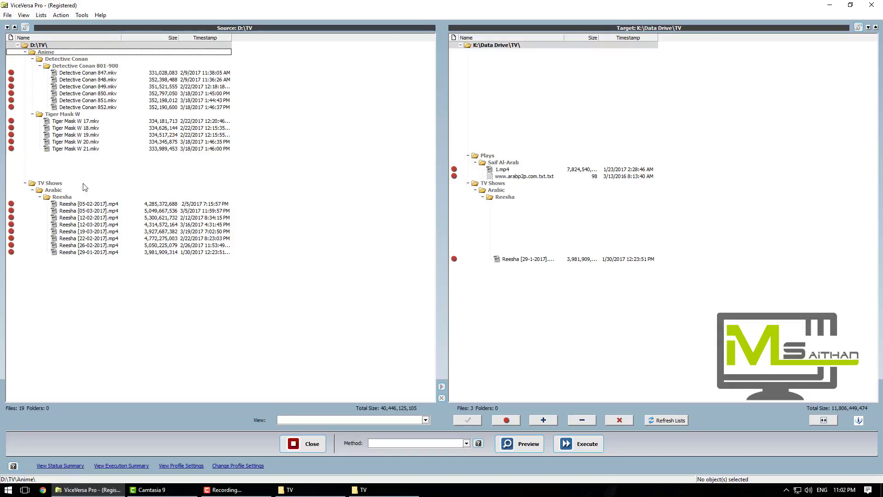
{"action": "left_click", "coordinate": [96, 253], "text": "shift"}
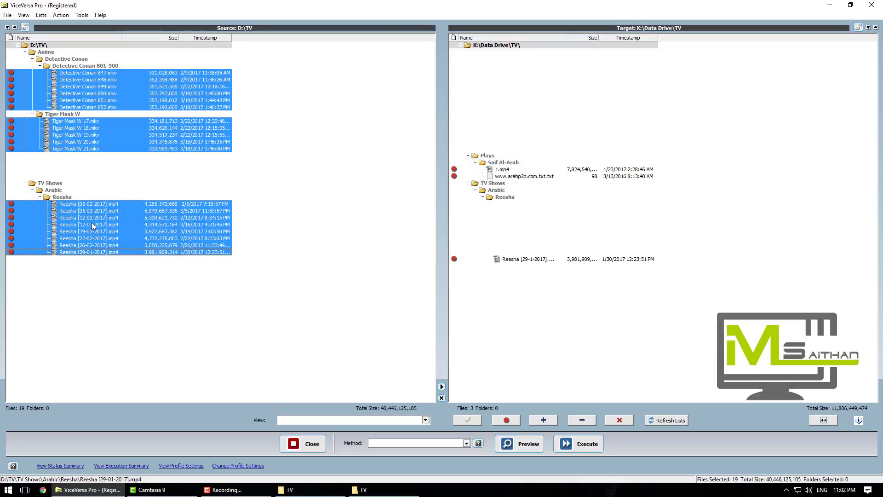
{"action": "left_click_drag", "start_coordinate": [101, 90], "coordinate": [533, 121]}
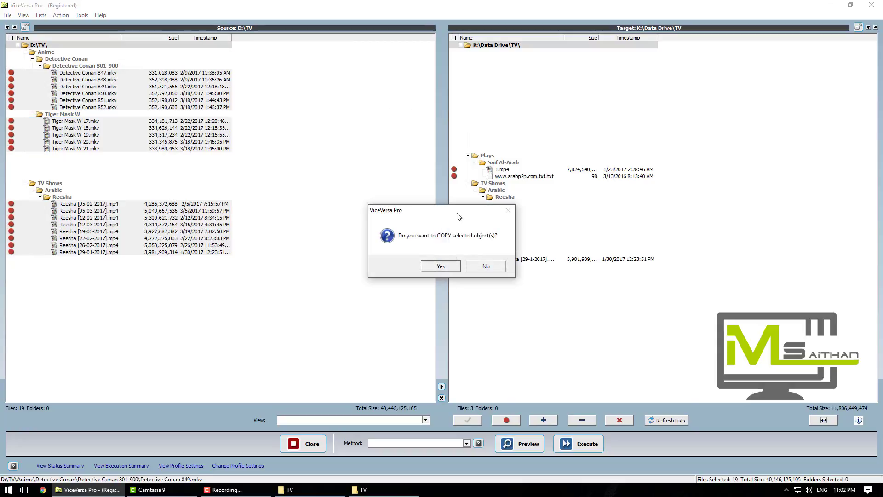
{"action": "left_click", "coordinate": [445, 270]}
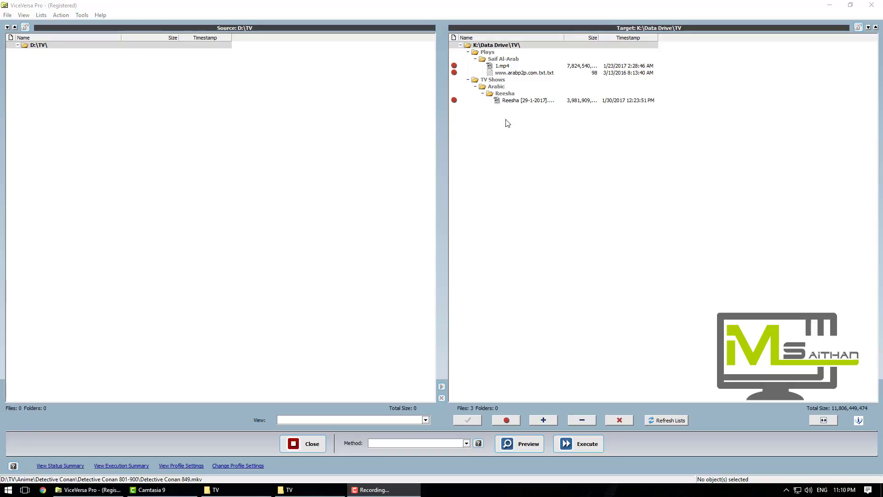
{"action": "left_click", "coordinate": [512, 52]}
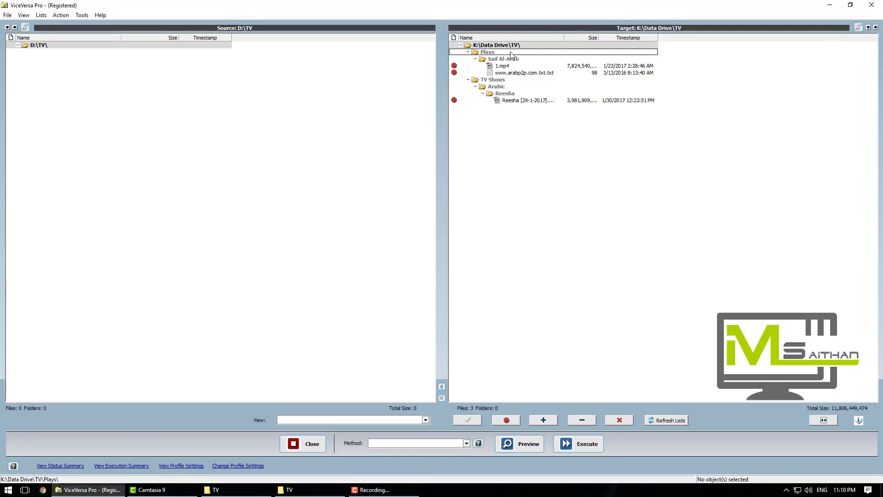
{"action": "left_click", "coordinate": [527, 100], "text": "shift"}
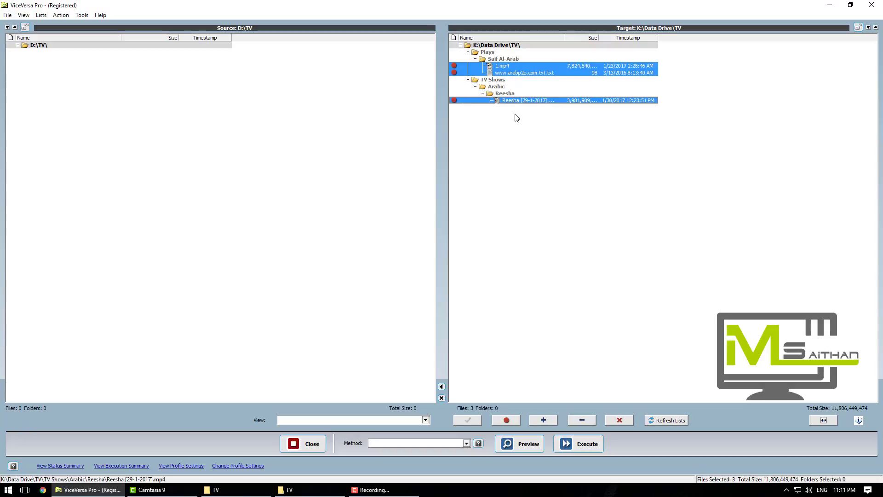
{"action": "key", "text": "Delete"}
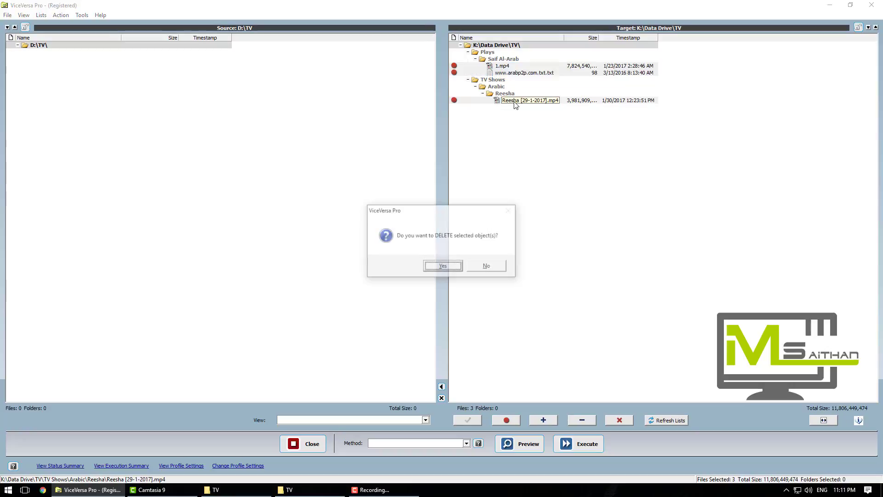
{"action": "left_click", "coordinate": [443, 266]}
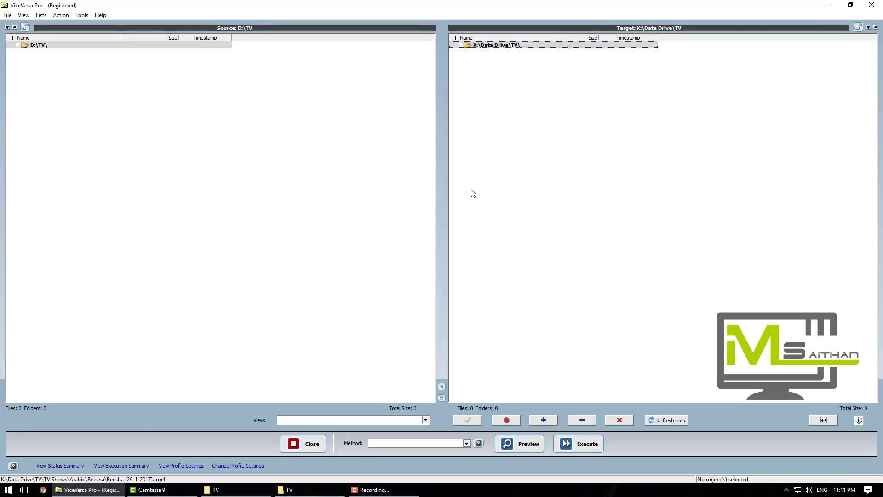
{"action": "key", "text": "F10"}
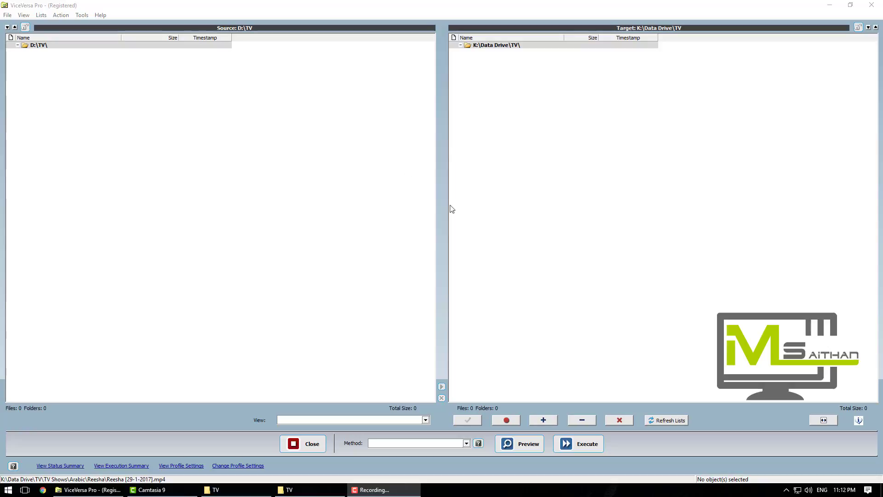
Step: Refresh the comparison lists and show the matched files and folders for review before hiding them again
{"action": "left_click", "coordinate": [671, 425]}
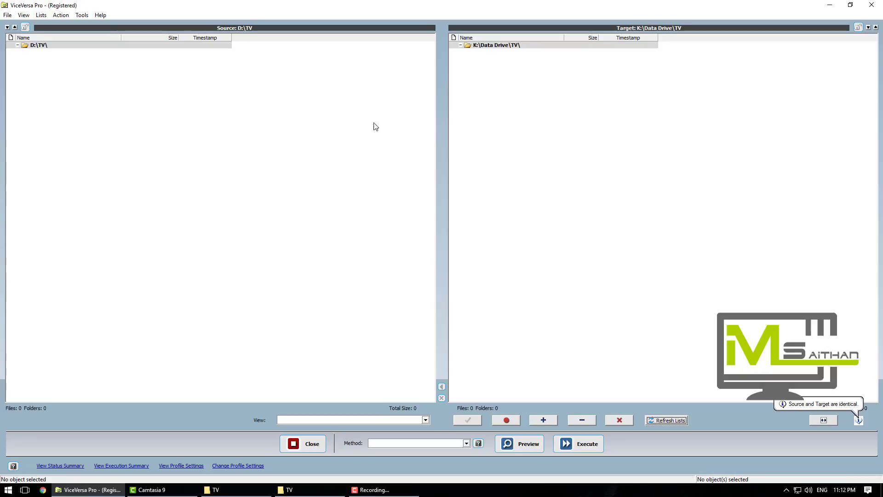
{"action": "left_click", "coordinate": [469, 420]}
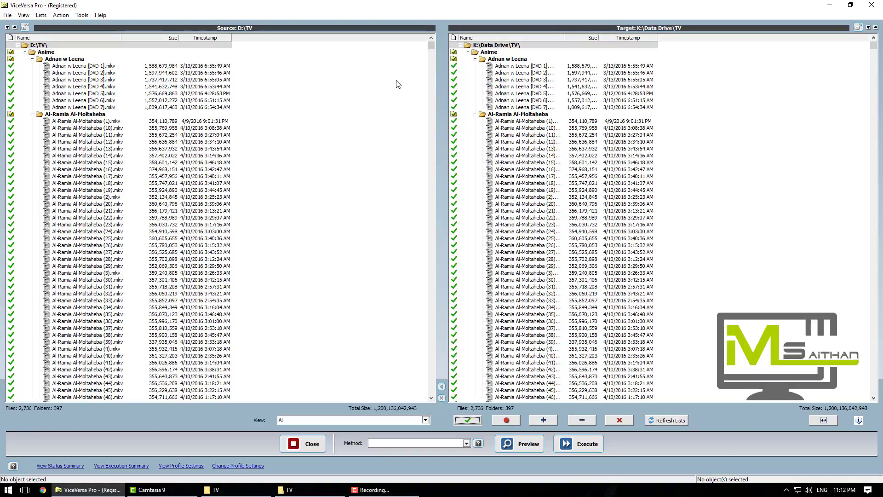
{"action": "mouse_move", "coordinate": [431, 46]}
{"action": "left_mouse_down"}
{"action": "mouse_move", "coordinate": [427, 396]}
{"action": "mouse_move", "coordinate": [431, 145]}
{"action": "mouse_move", "coordinate": [424, 38]}
{"action": "left_mouse_up"}
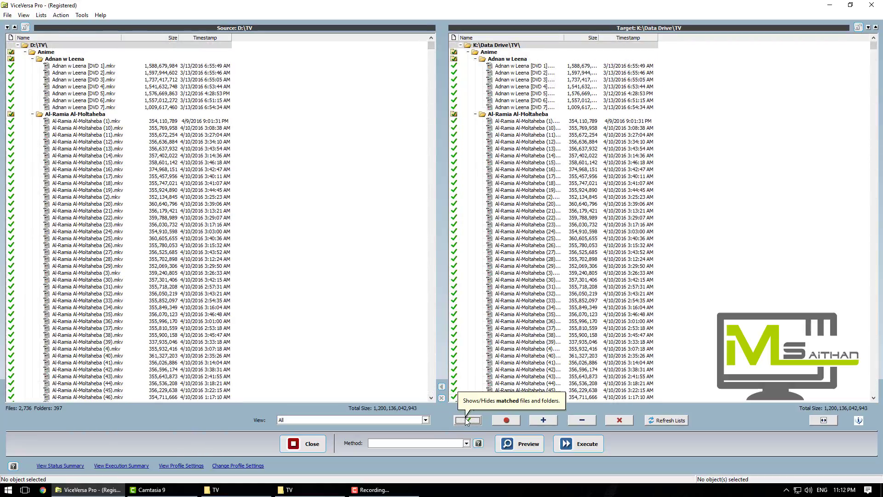
{"action": "left_click", "coordinate": [467, 420]}
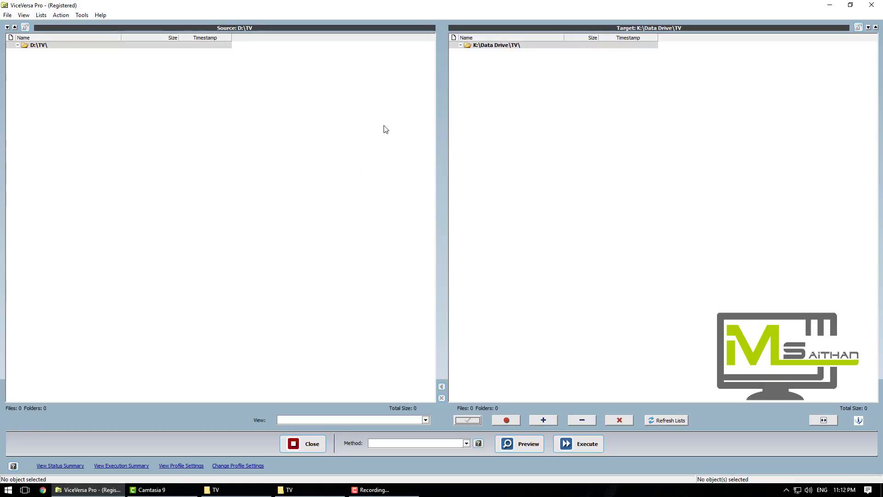
Step: Close the comparison and check the combined size of all five D:\TV folders in File Explorer, returning to ViceVersa Pro
{"action": "left_click", "coordinate": [872, 5]}
{"action": "left_click_drag", "start_coordinate": [429, 209], "coordinate": [440, 197]}
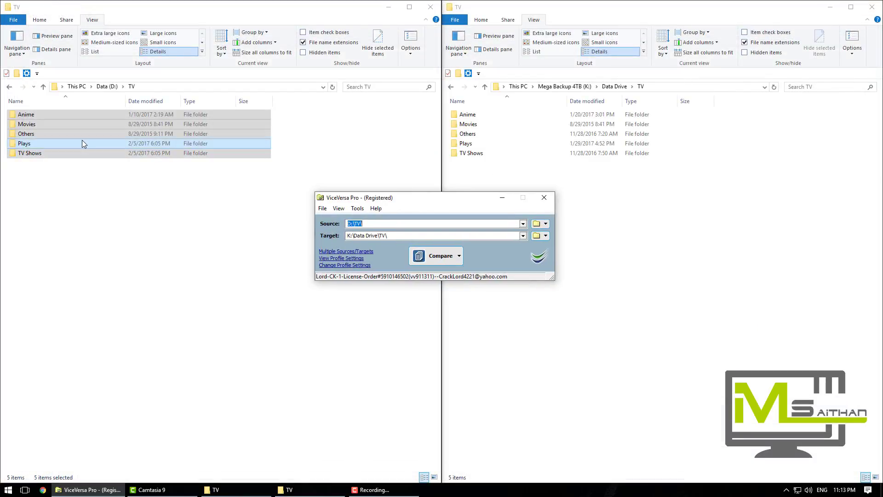
{"action": "left_click_drag", "start_coordinate": [82, 140], "coordinate": [63, 107]}
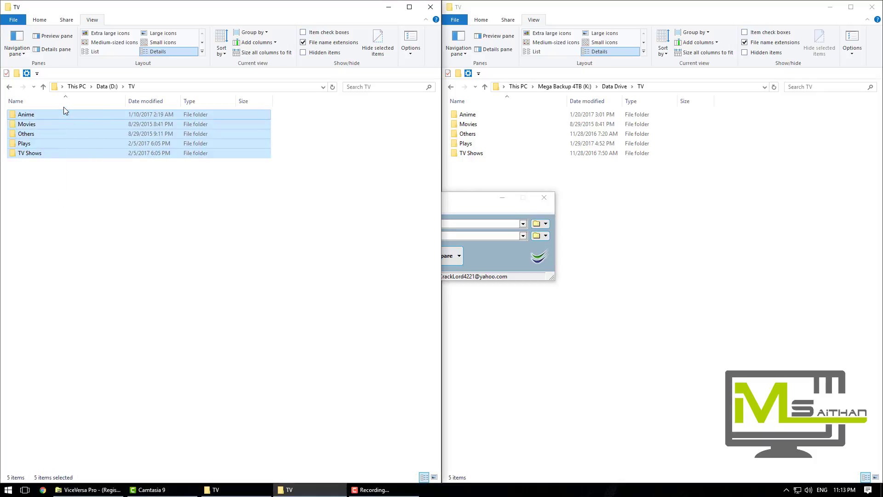
{"action": "right_click", "coordinate": [61, 130]}
{"action": "left_click", "coordinate": [110, 415]}
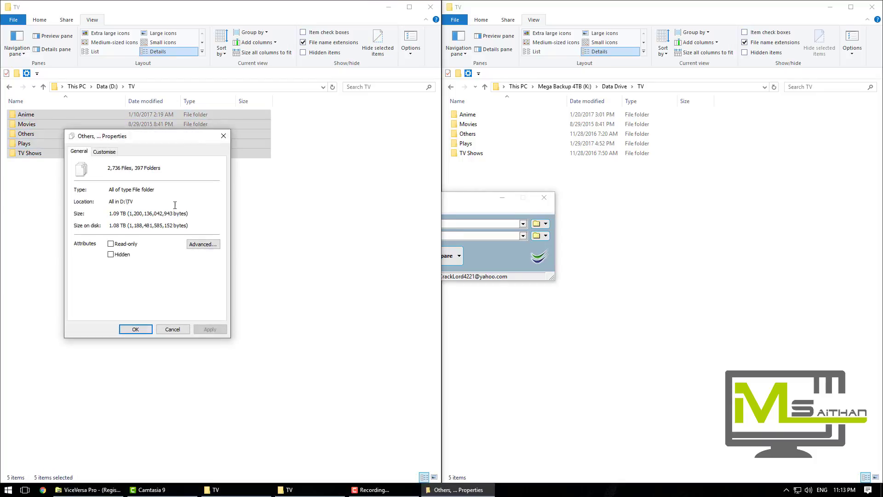
{"action": "left_click_drag", "start_coordinate": [109, 215], "coordinate": [118, 216]}
{"action": "left_click", "coordinate": [224, 136]}
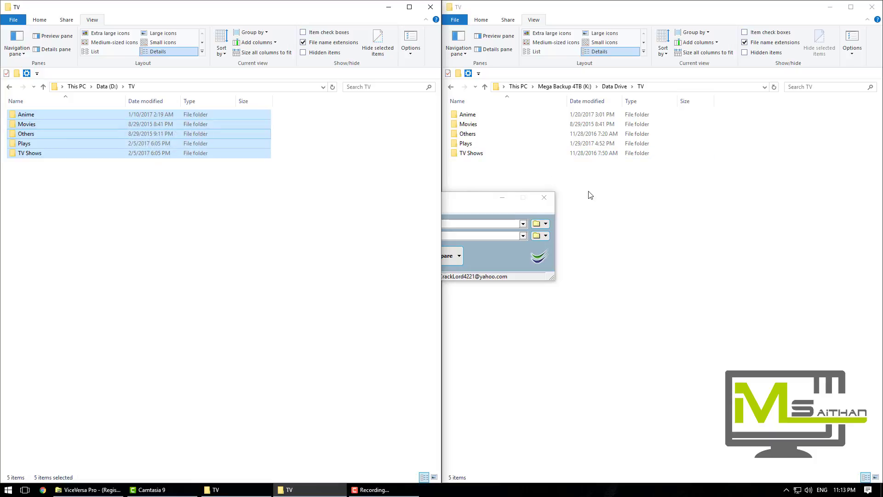
{"action": "left_click", "coordinate": [473, 202]}
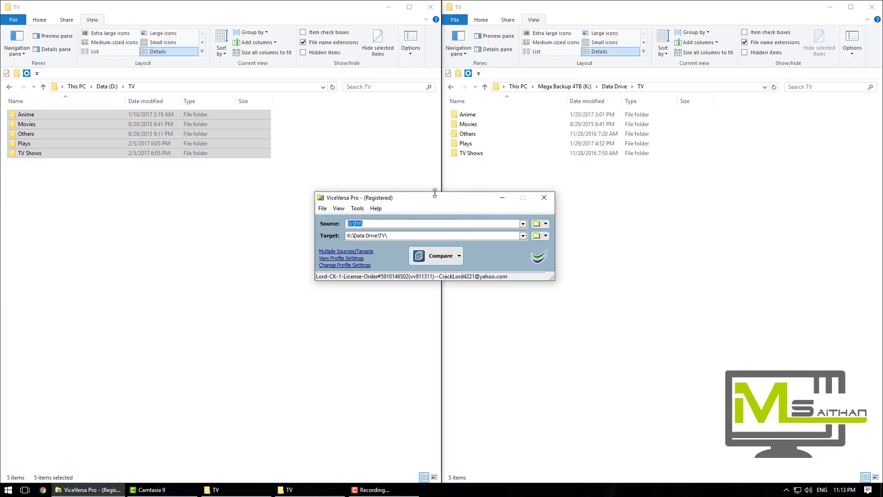